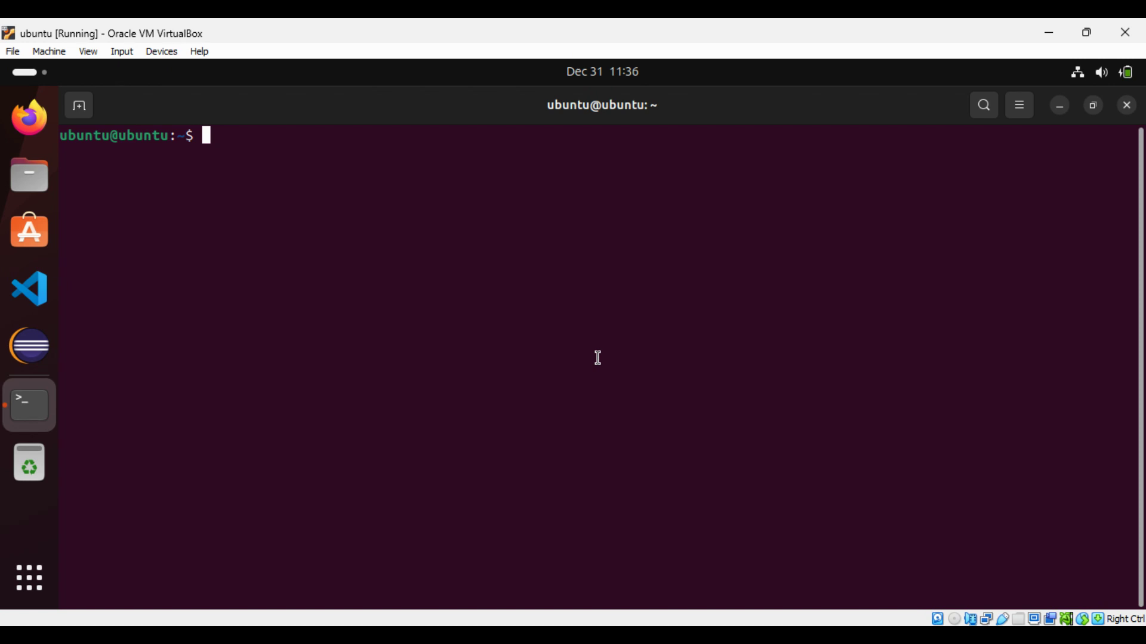
- In App Center, browse the Development apps and open the IDEA Community details page
{"action": "left_click", "coordinate": [39, 235]}
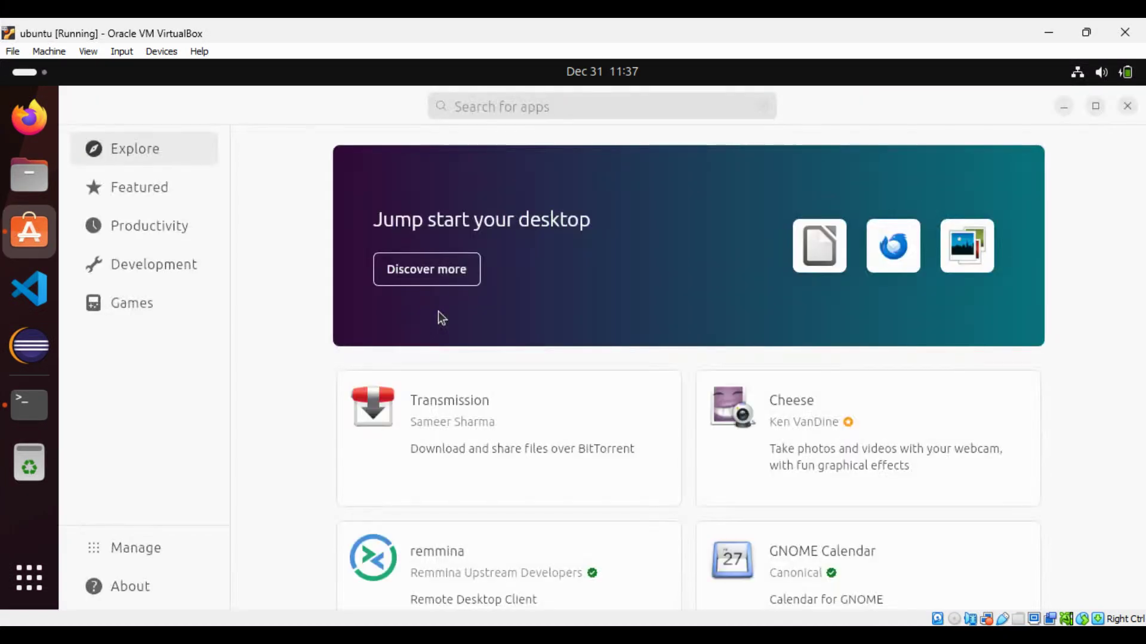
{"action": "left_click", "coordinate": [149, 277]}
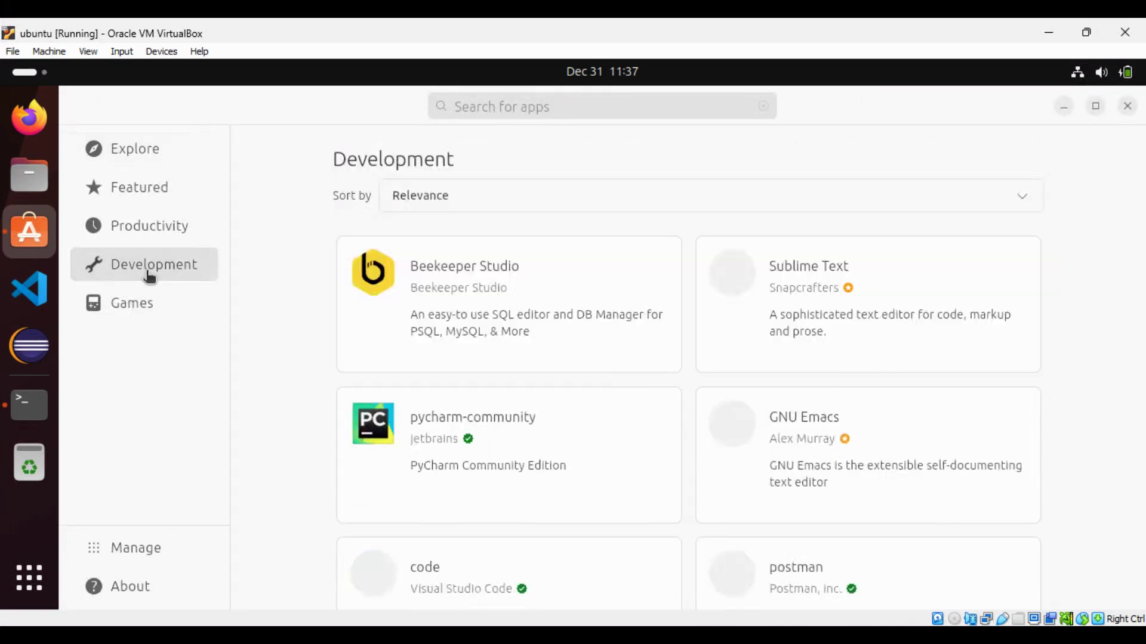
{"action": "scroll", "coordinate": [329, 374], "scroll_direction": "down", "scroll_amount": 8}
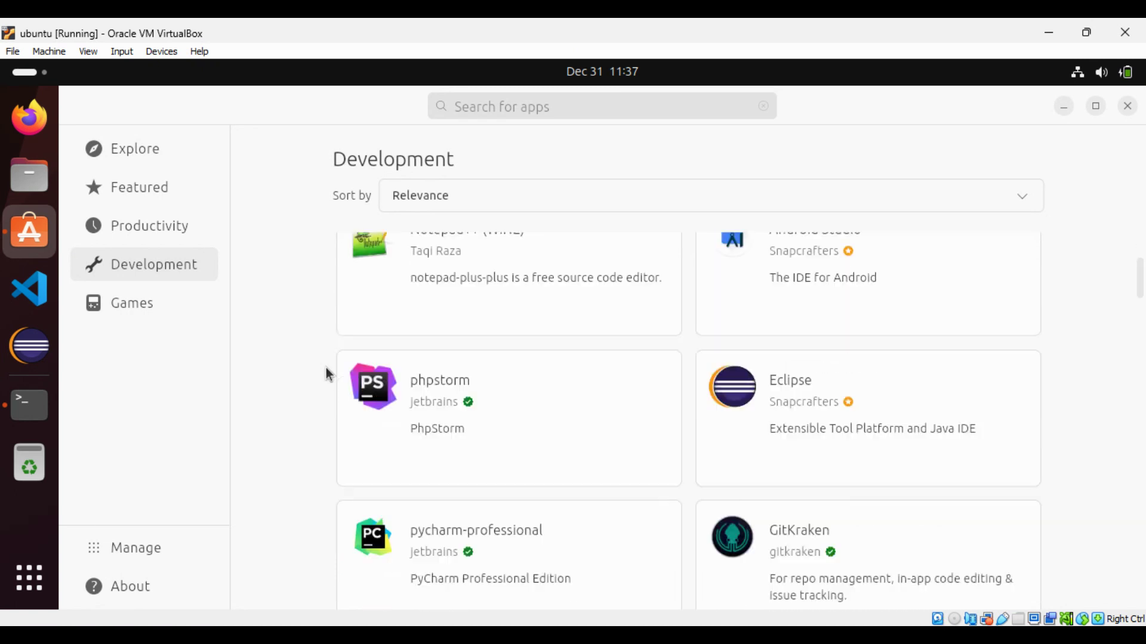
{"action": "scroll", "coordinate": [329, 374], "scroll_direction": "down", "scroll_amount": 2}
{"action": "scroll", "coordinate": [327, 370], "scroll_direction": "down", "scroll_amount": 4}
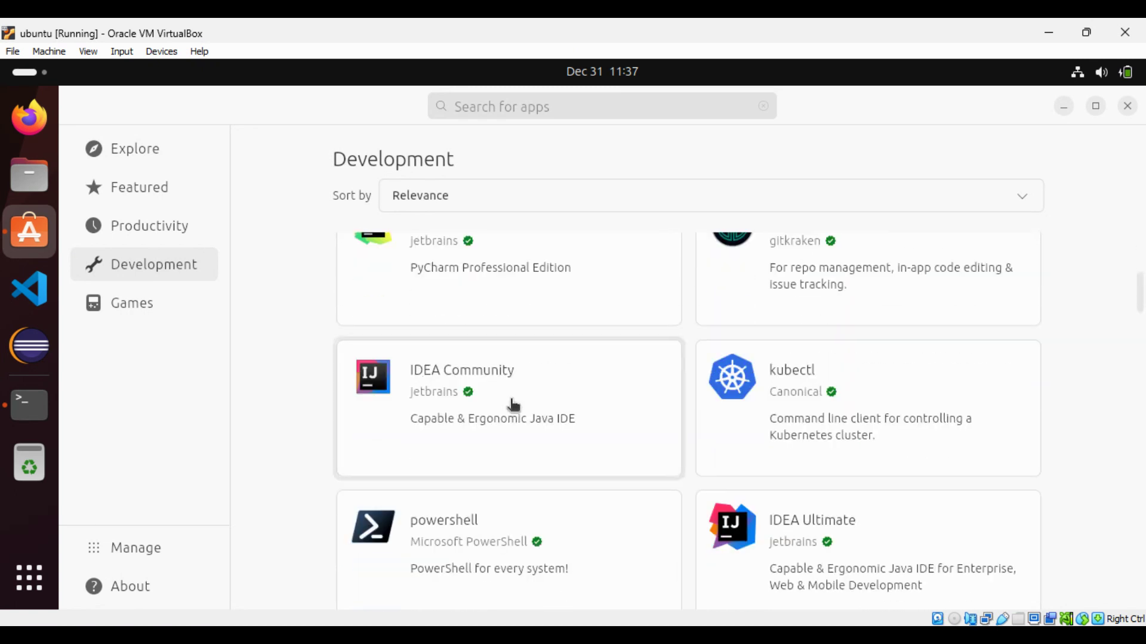
{"action": "left_click", "coordinate": [551, 395]}
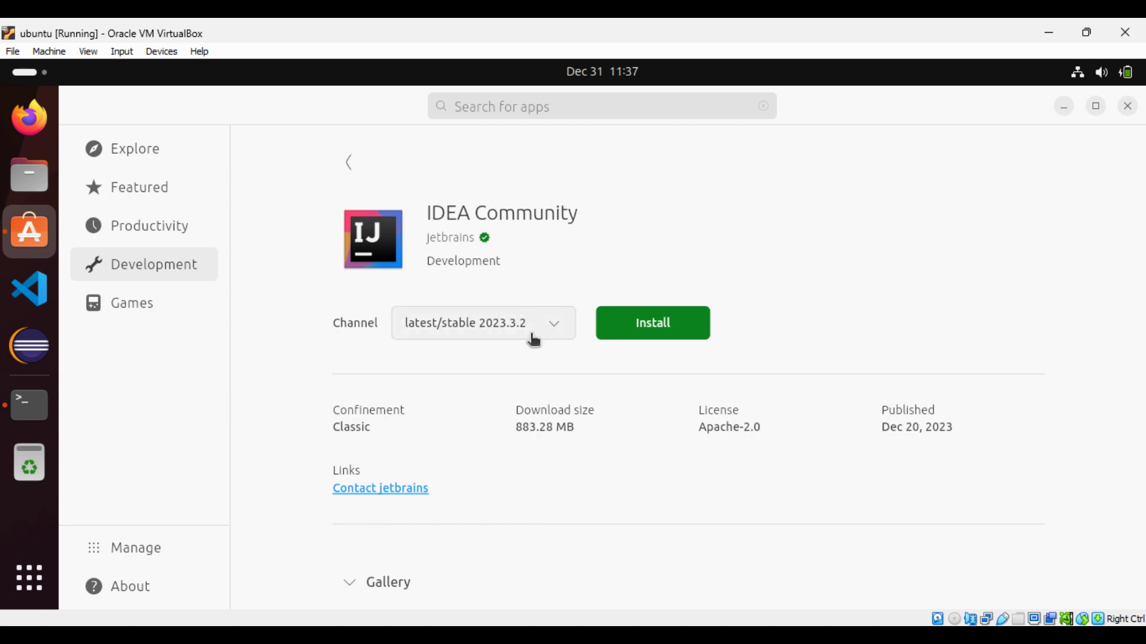
- Install IDEA Community 2023.3.2, authorising with the account password, then launch IntelliJ IDEA
{"action": "left_click", "coordinate": [674, 336]}
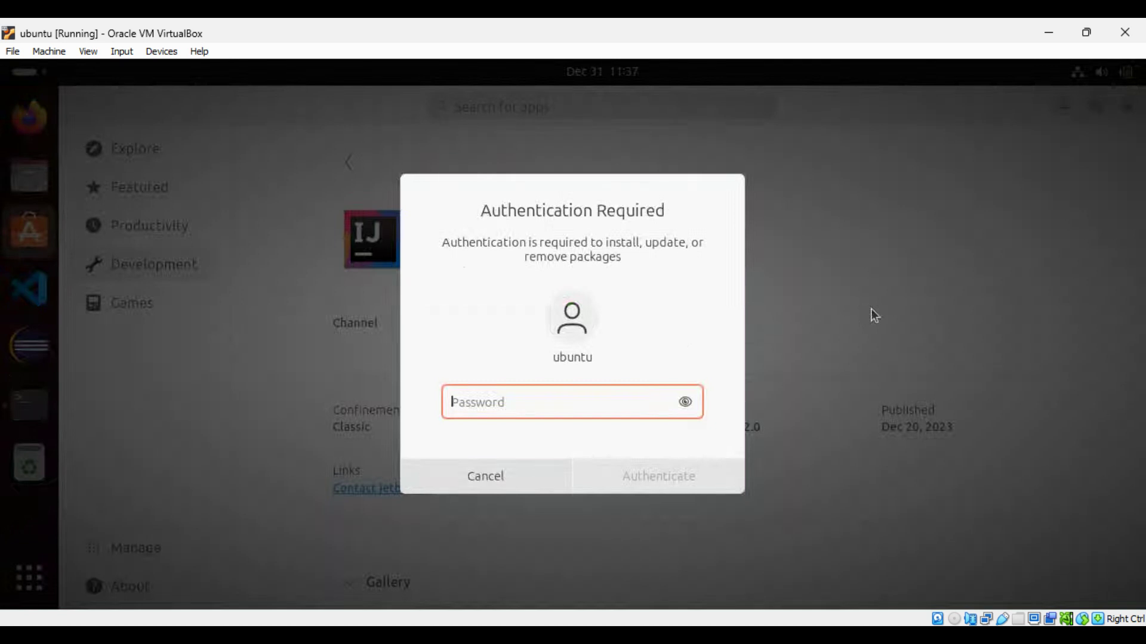
{"action": "type", "text": "•••••••"}
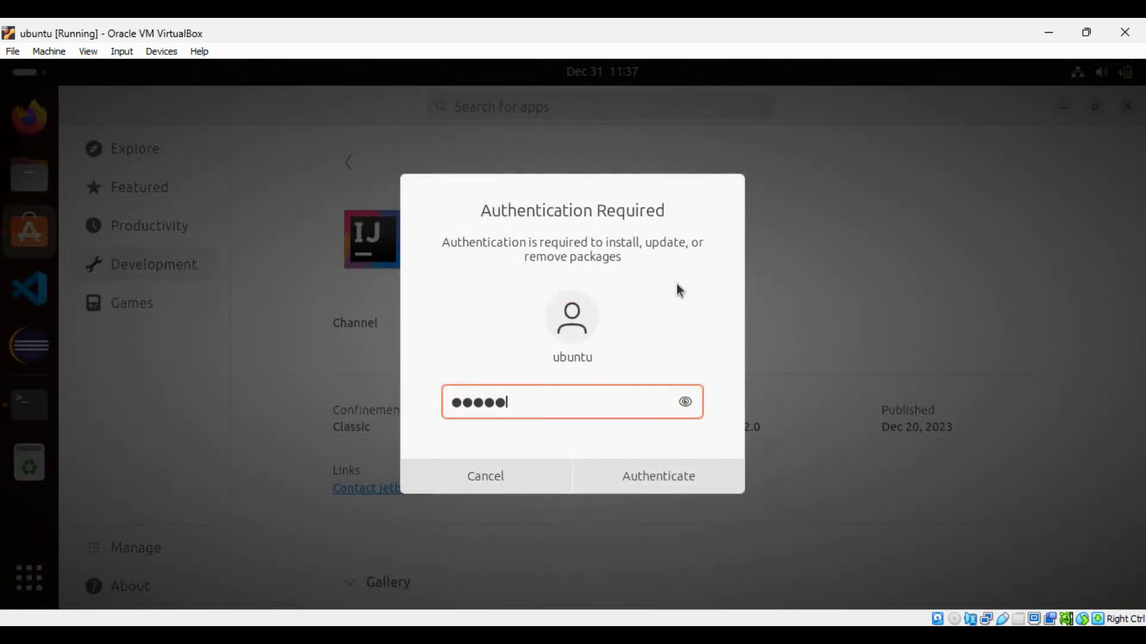
{"action": "key", "text": "Return"}
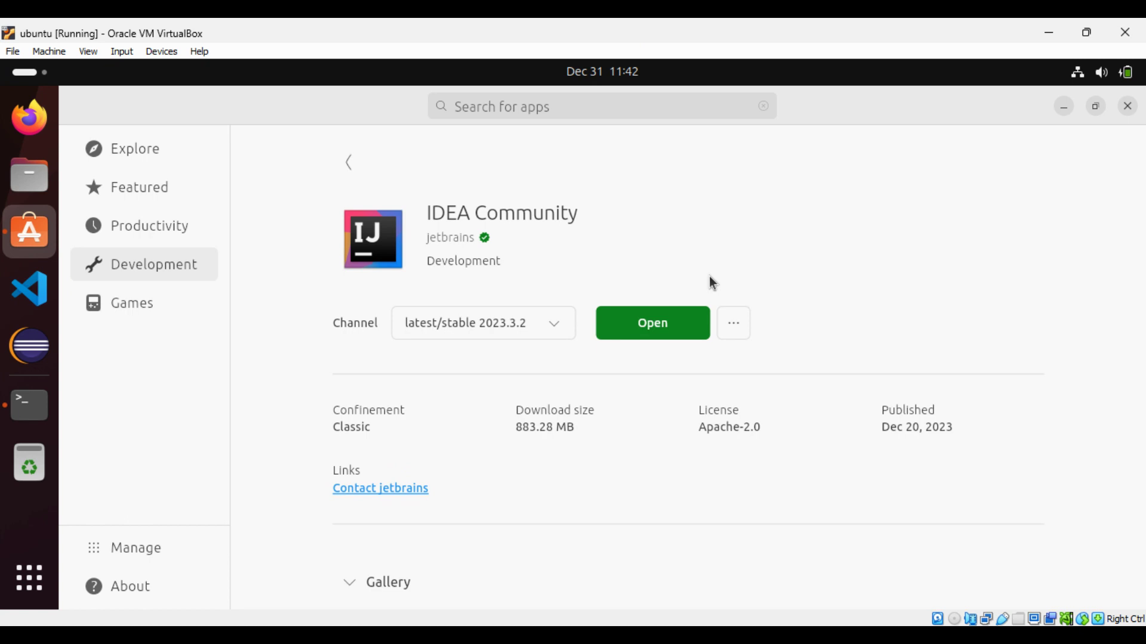
{"action": "left_click", "coordinate": [651, 325]}
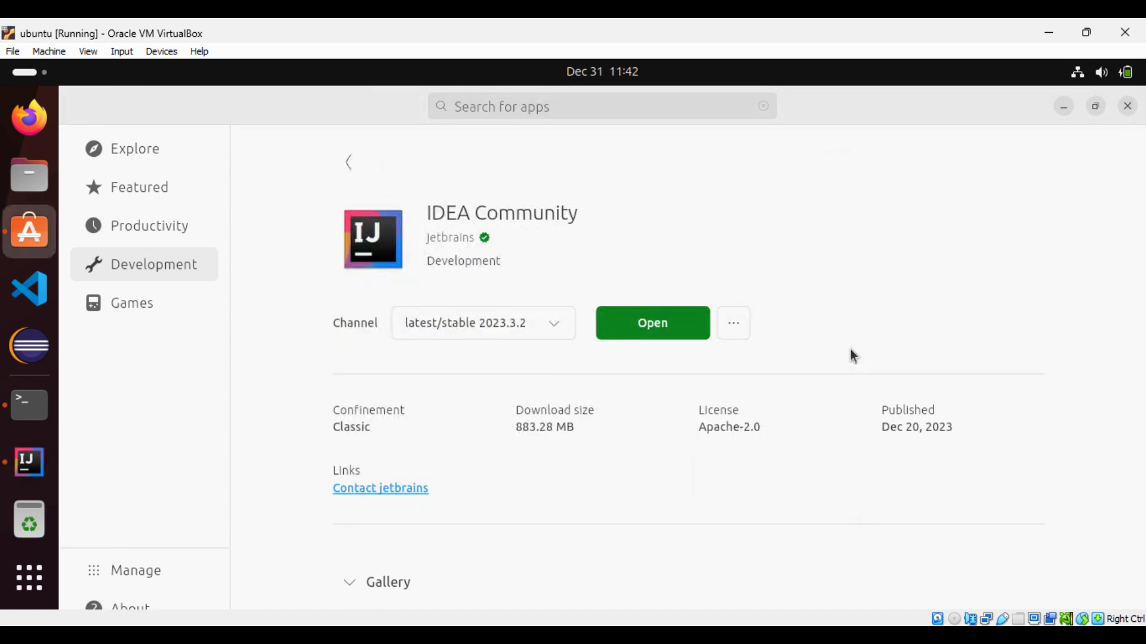
- Accept the user agreement terms, agree to send anonymous statistics, and minimise the welcome window
{"action": "left_click", "coordinate": [34, 471]}
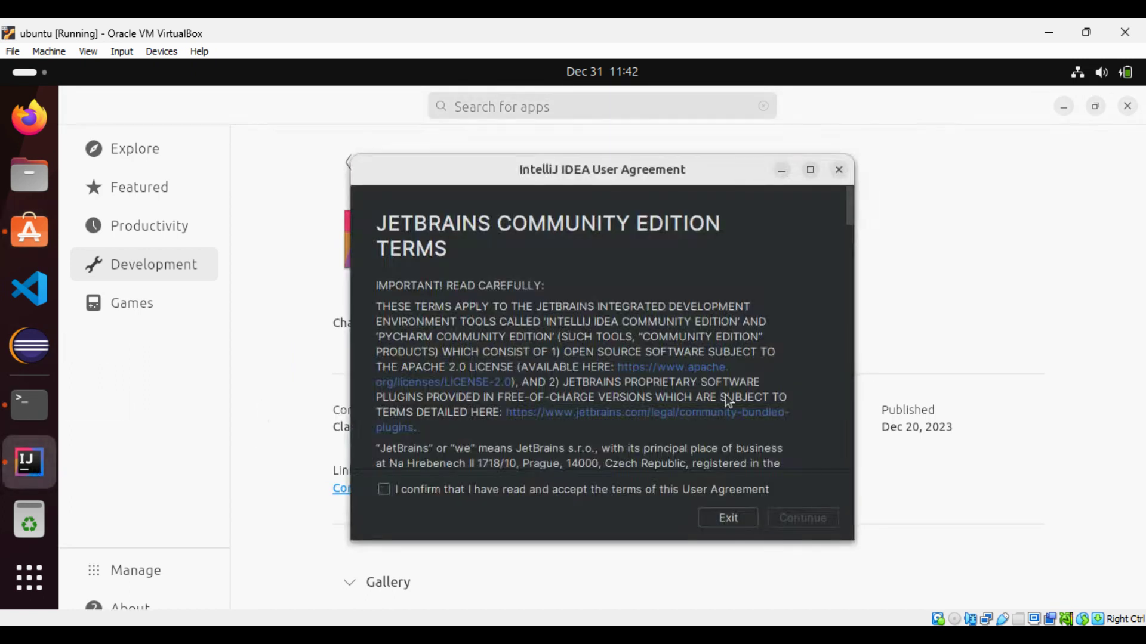
{"action": "left_click", "coordinate": [527, 495]}
{"action": "left_click", "coordinate": [813, 517]}
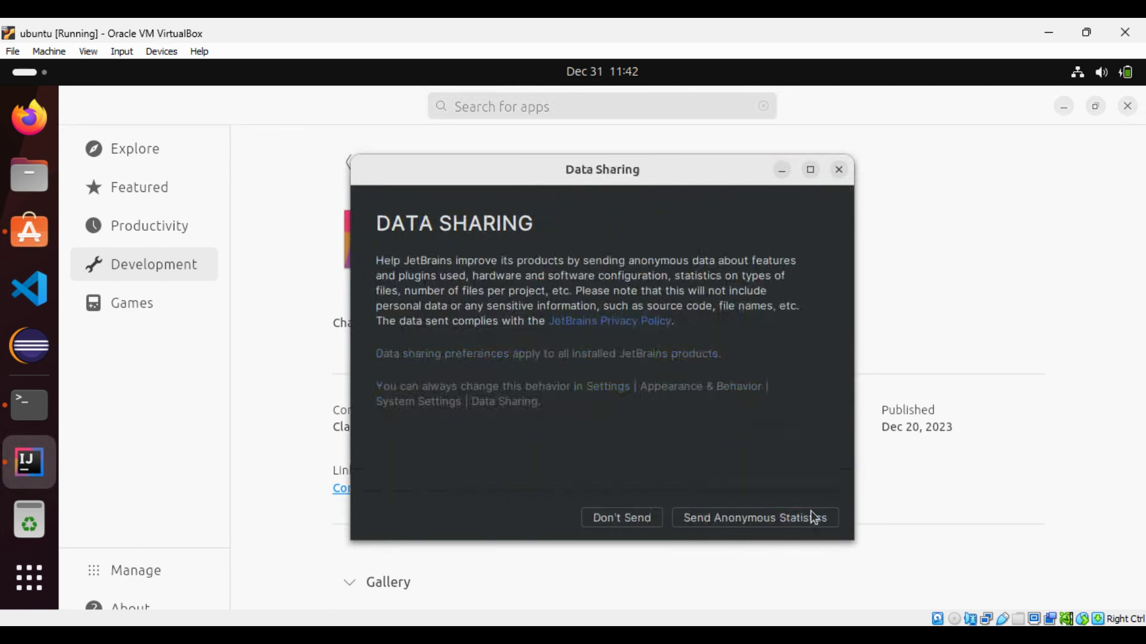
{"action": "left_click", "coordinate": [758, 532]}
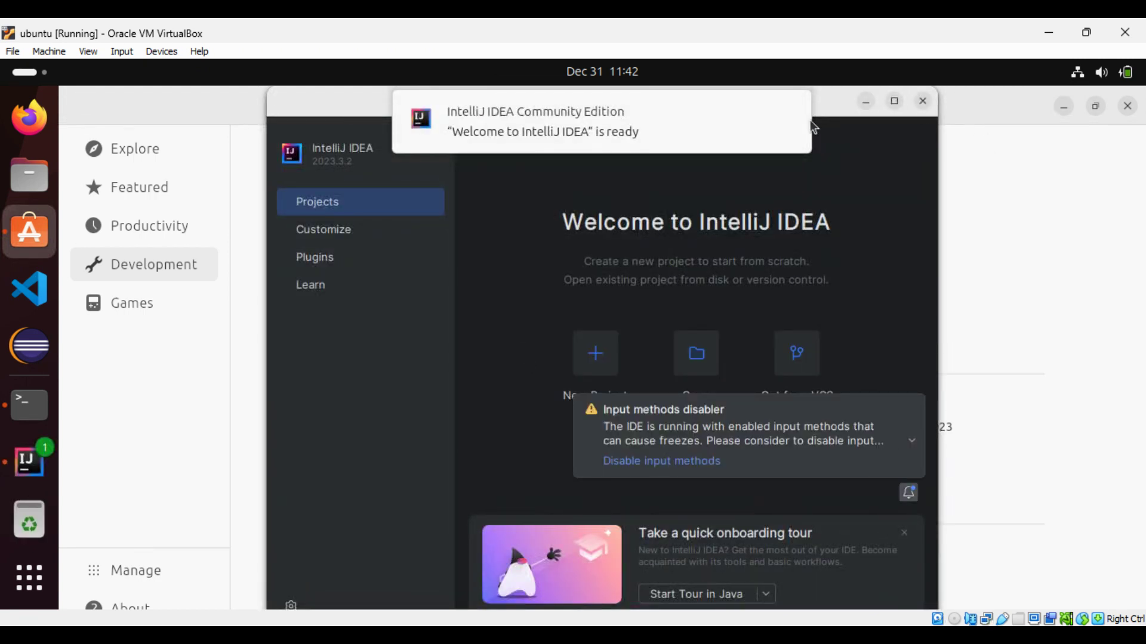
{"action": "left_click", "coordinate": [866, 101]}
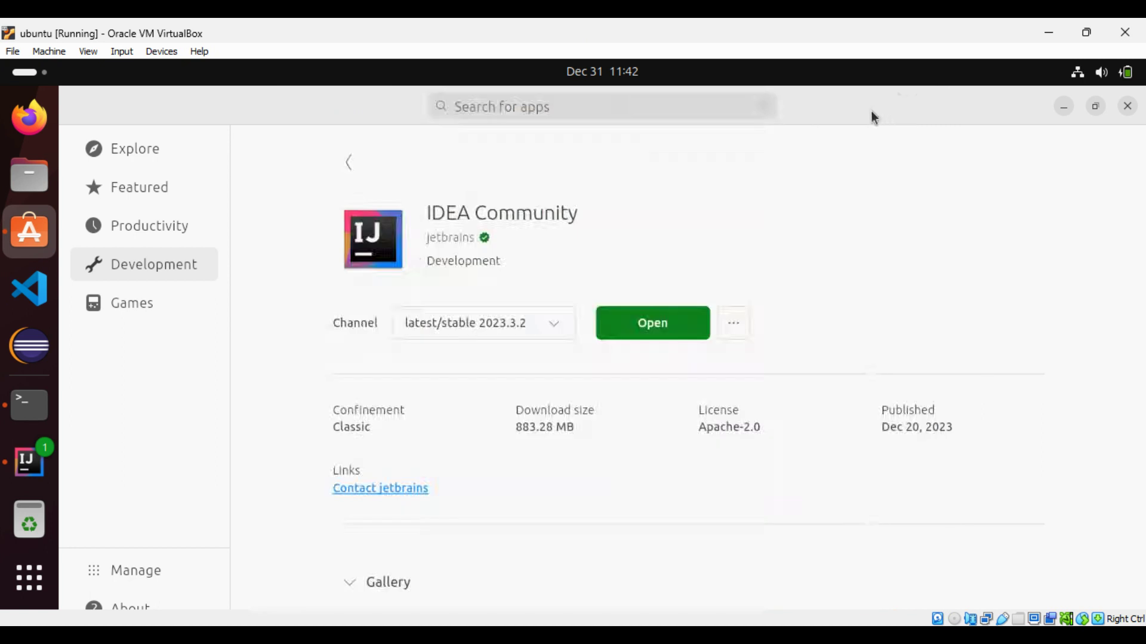
- Restore IntelliJ, disable input methods, and dismiss the onboarding tour suggestion
{"action": "left_click", "coordinate": [29, 461]}
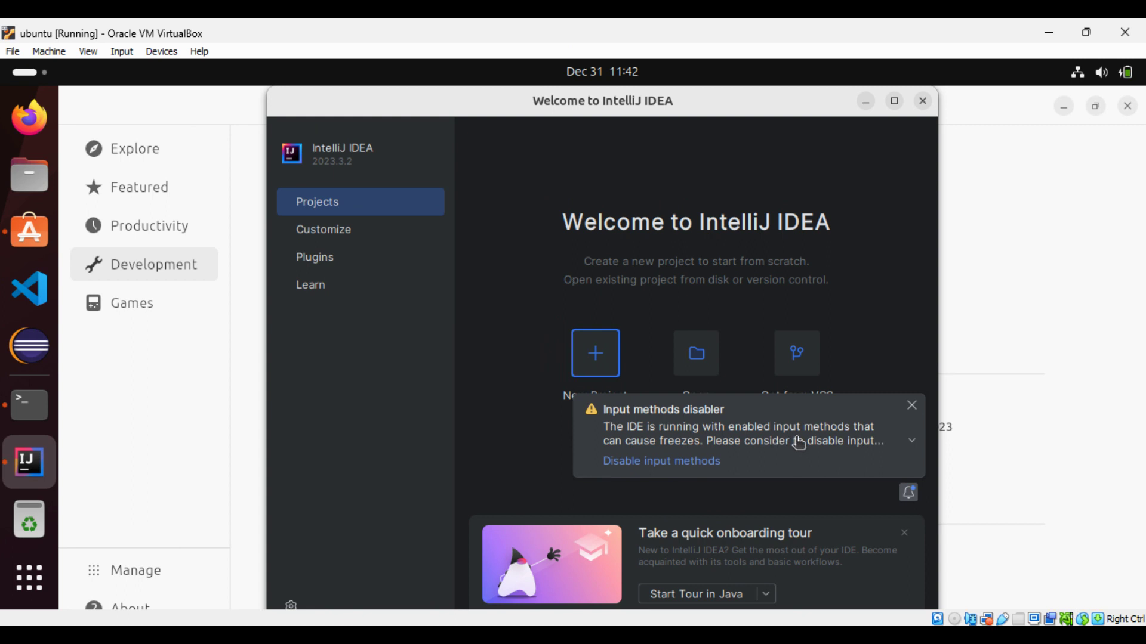
{"action": "left_click", "coordinate": [707, 465]}
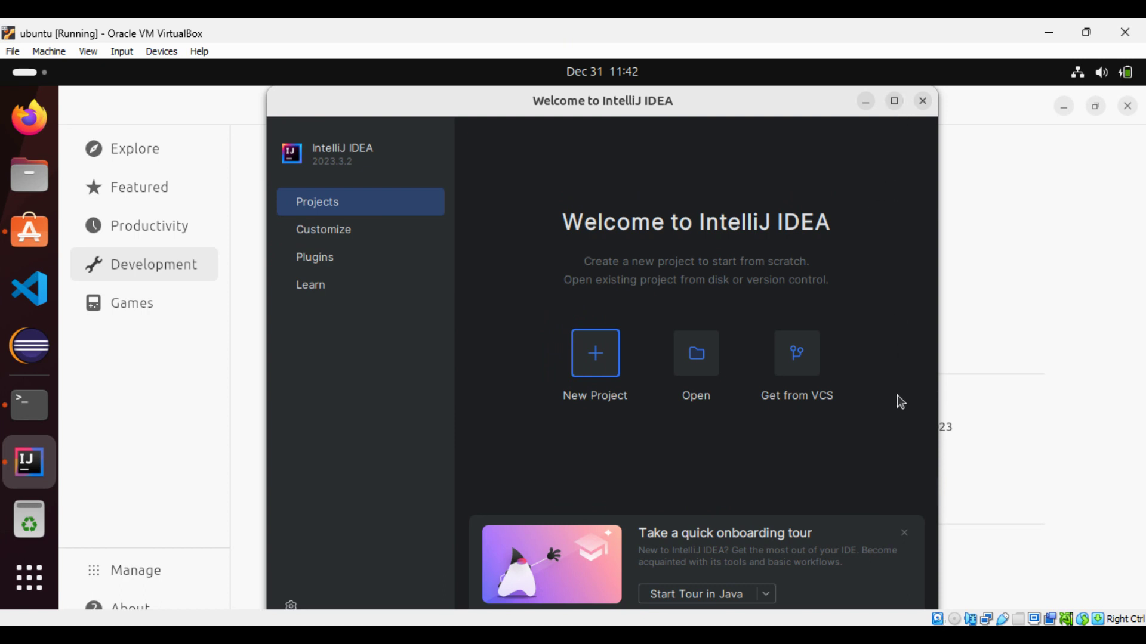
{"action": "left_click", "coordinate": [904, 533]}
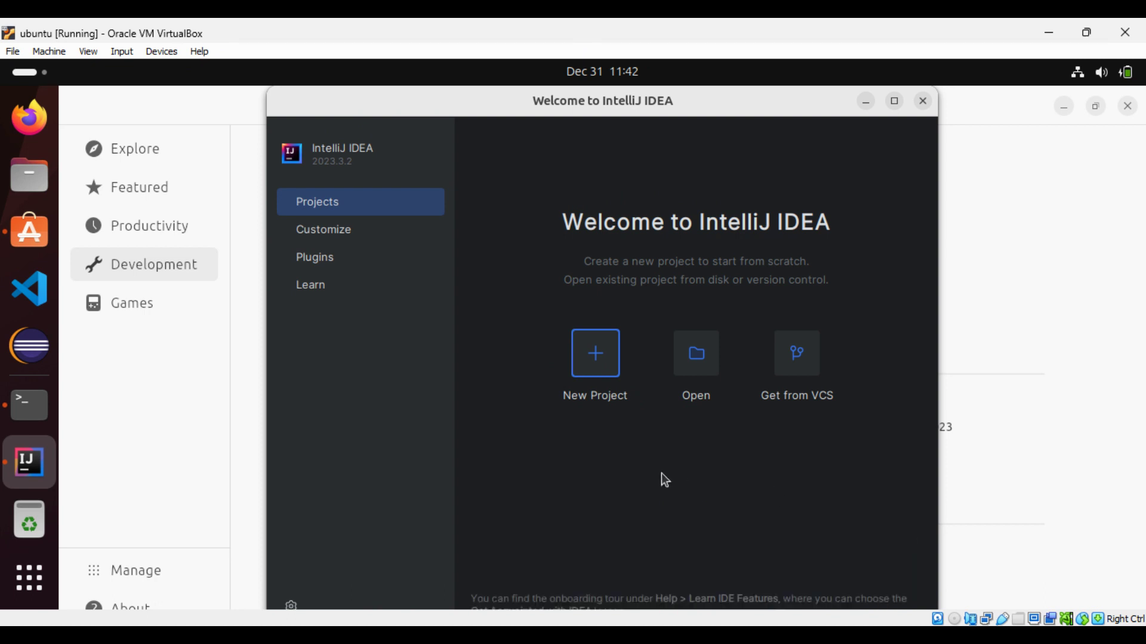
- Look over the Customize and Plugins pages, then return to Projects
{"action": "left_click", "coordinate": [364, 238]}
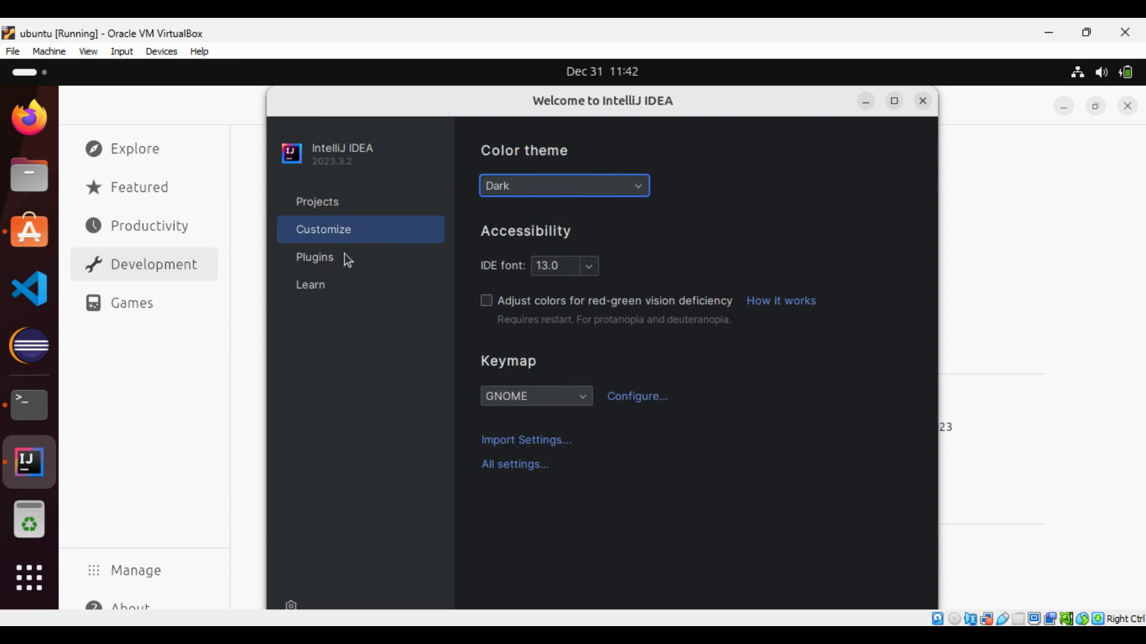
{"action": "left_click", "coordinate": [344, 254]}
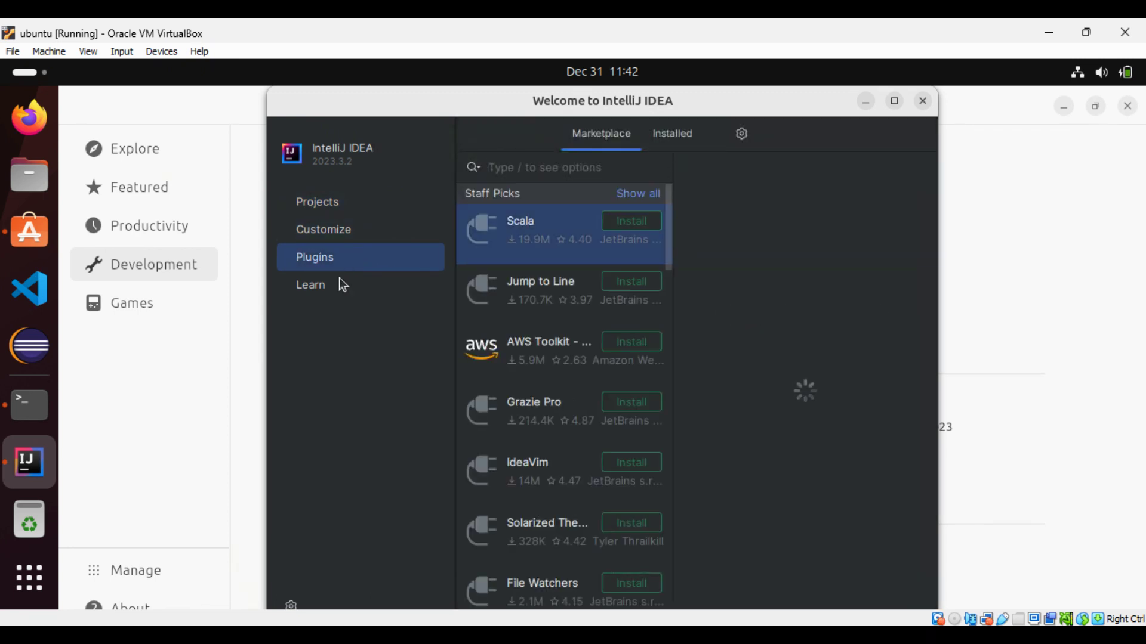
{"action": "left_click", "coordinate": [325, 223]}
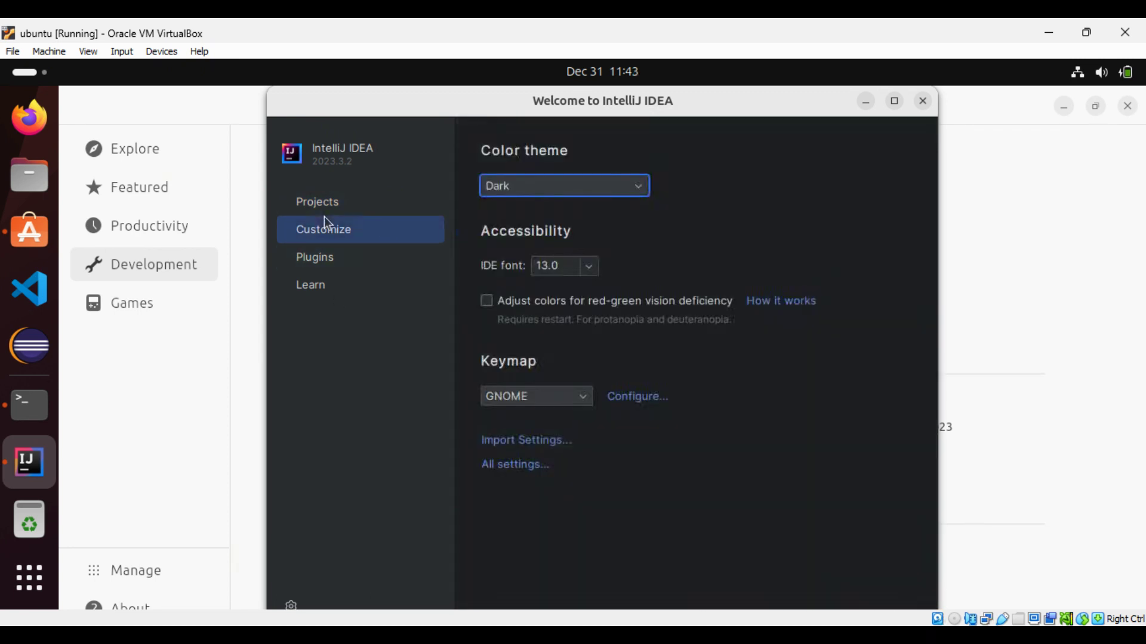
{"action": "left_click", "coordinate": [323, 206]}
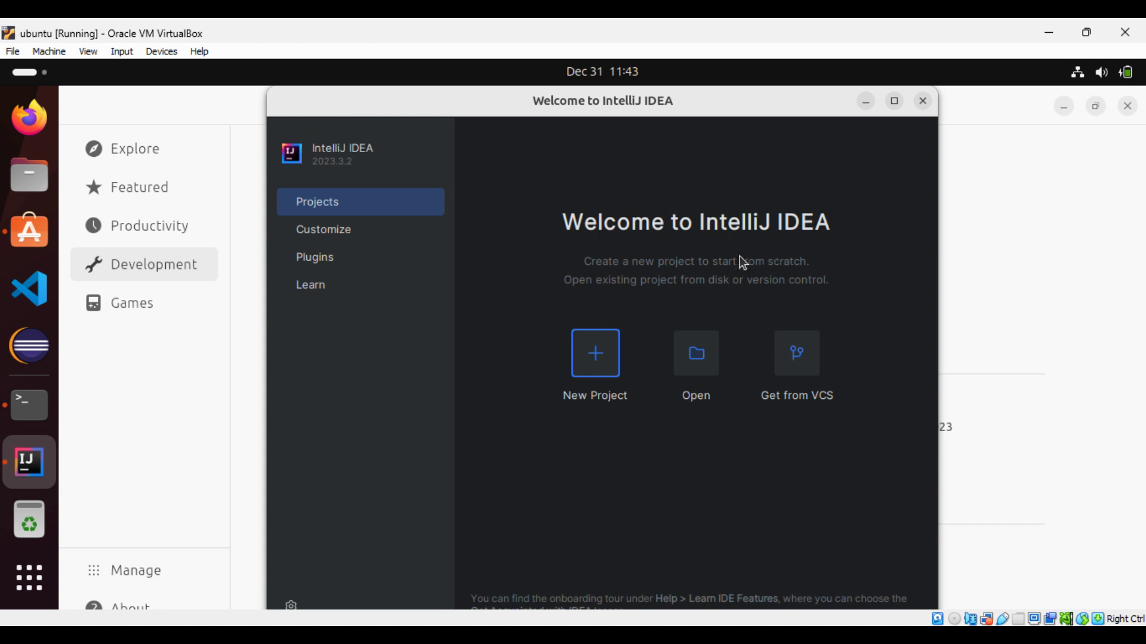
- Create a new project named 'tutorials' with JDK 22 and the sample code
{"action": "left_click", "coordinate": [594, 359]}
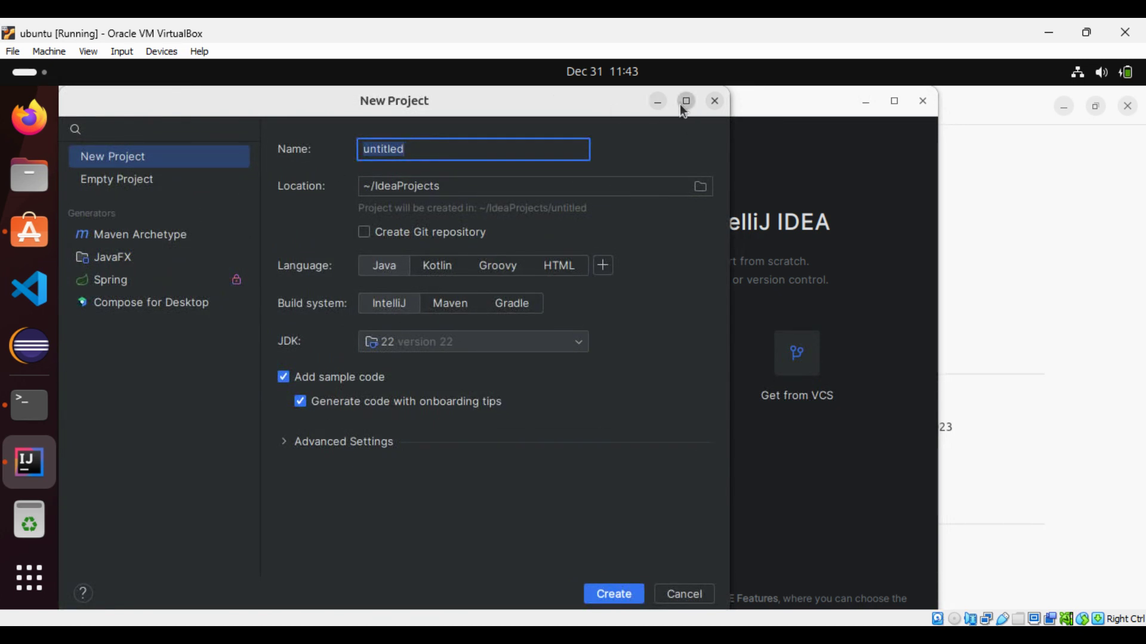
{"action": "left_click", "coordinate": [438, 158]}
{"action": "key", "text": "BackSpace"}
{"action": "key", "text": "BackSpace"}
{"action": "key", "text": "BackSpace"}
{"action": "key", "text": "BackSpace"}
{"action": "key", "text": "BackSpace"}
{"action": "key", "text": "BackSpace"}
{"action": "key", "text": "BackSpace"}
{"action": "key", "text": "BackSpace"}
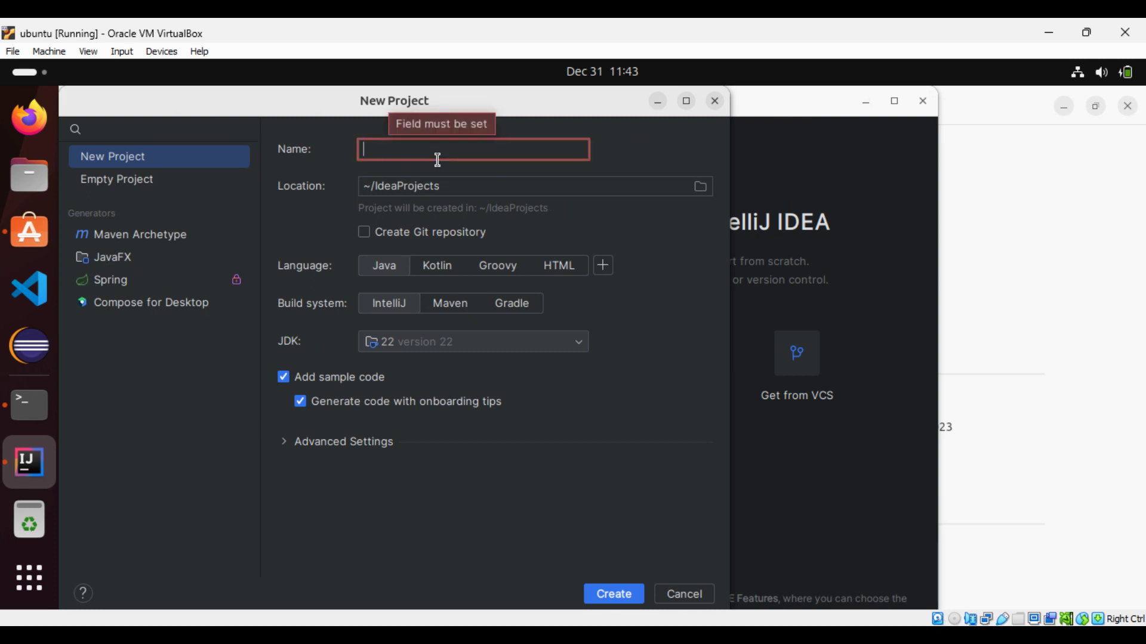
{"action": "type", "text": "tutor"}
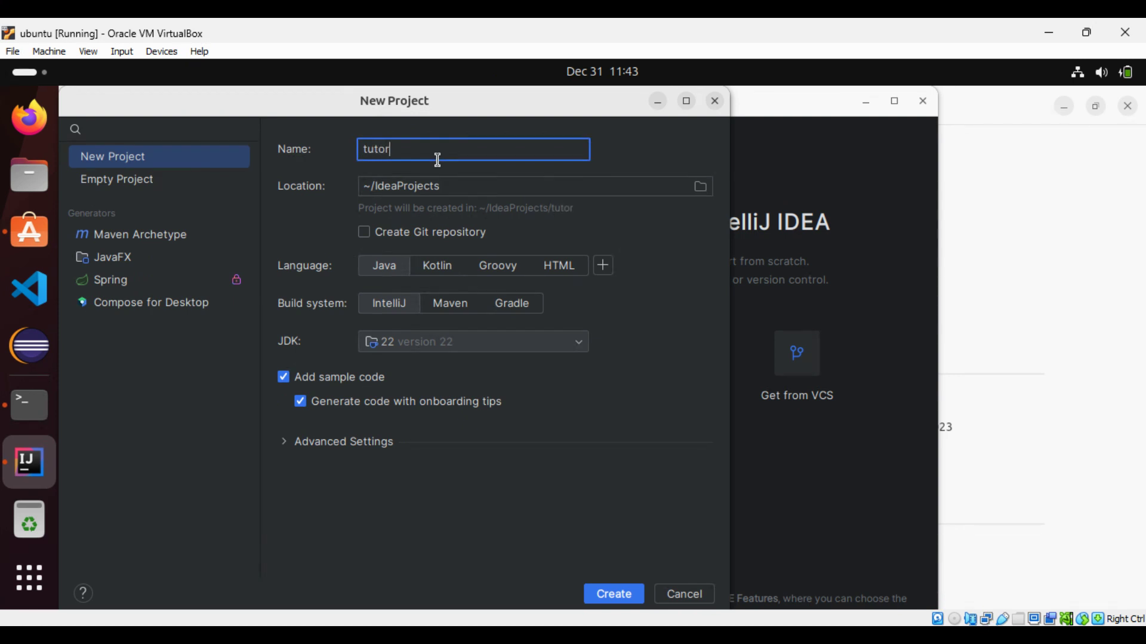
{"action": "type", "text": "ials"}
{"action": "left_click", "coordinate": [562, 343]}
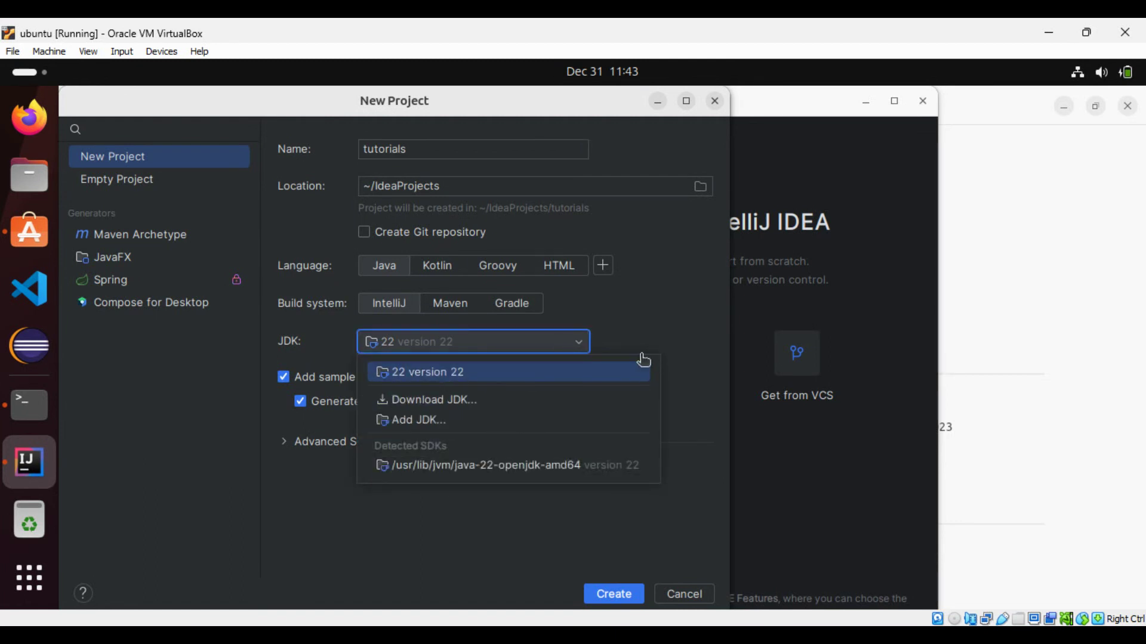
{"action": "left_click", "coordinate": [640, 338]}
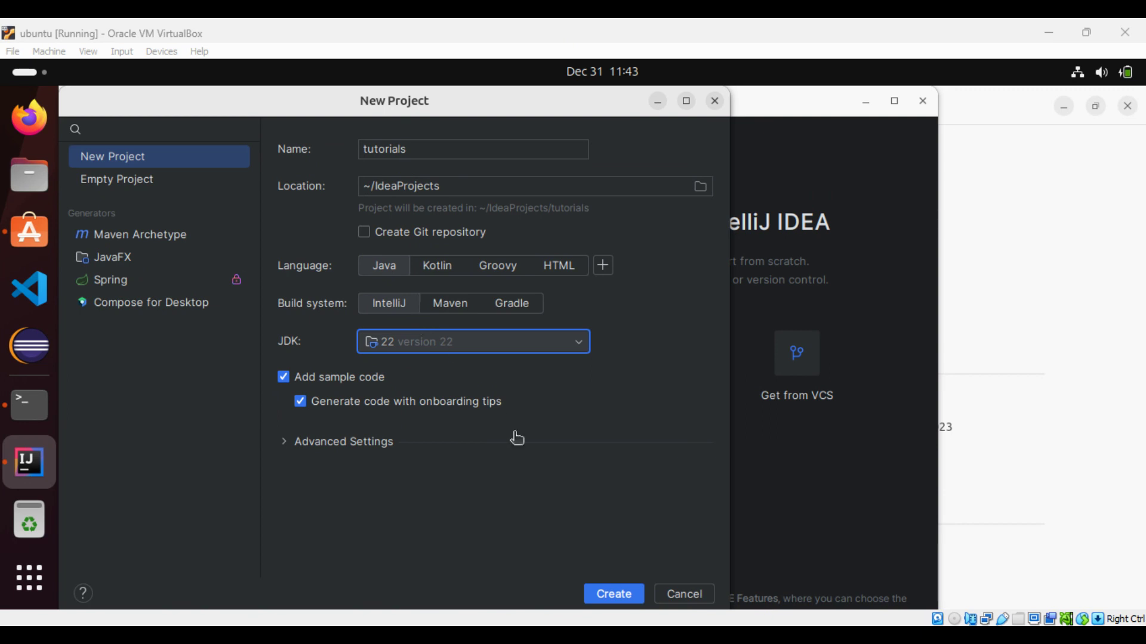
{"action": "left_click", "coordinate": [611, 594]}
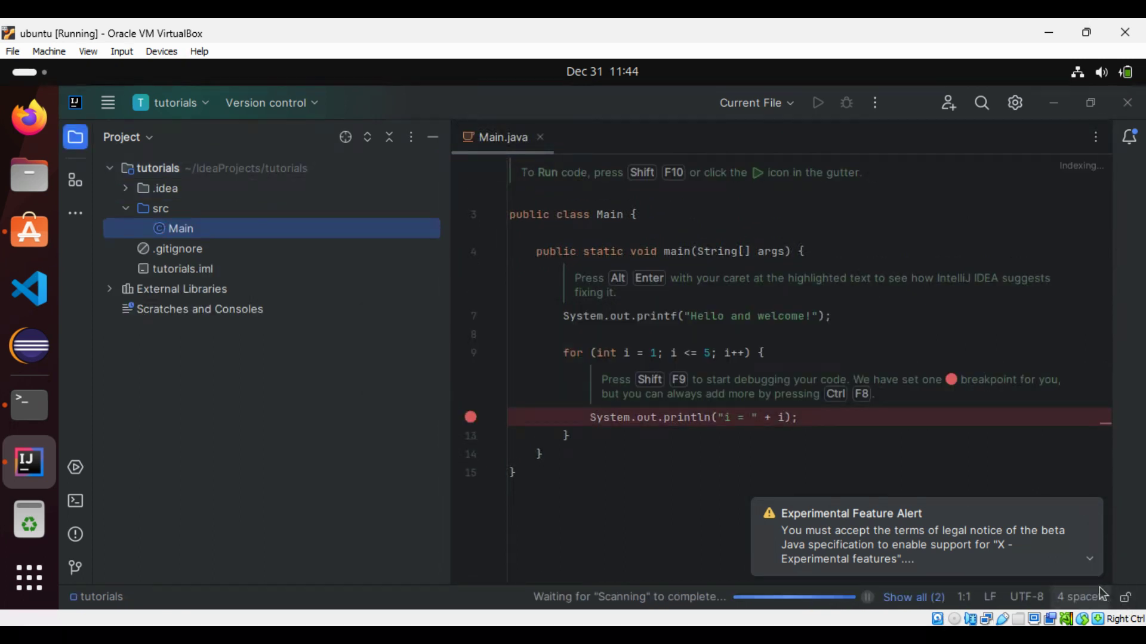
- Dismiss the experimental feature alert and delete the sample code on lines 5–13 of main
{"action": "left_click", "coordinate": [1090, 559]}
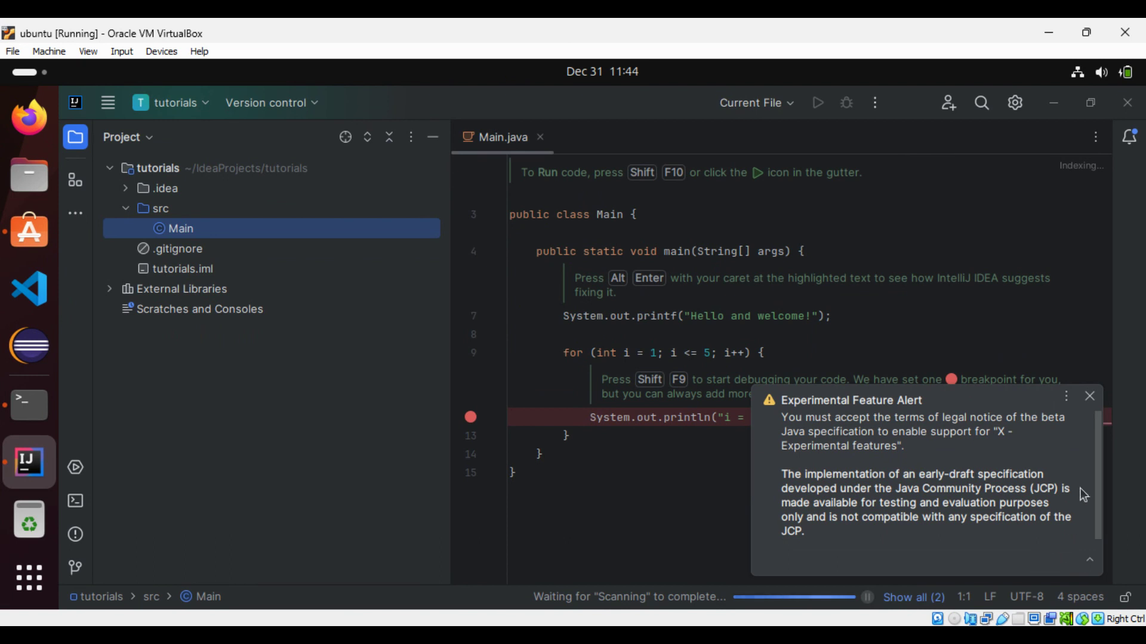
{"action": "left_click", "coordinate": [1090, 397]}
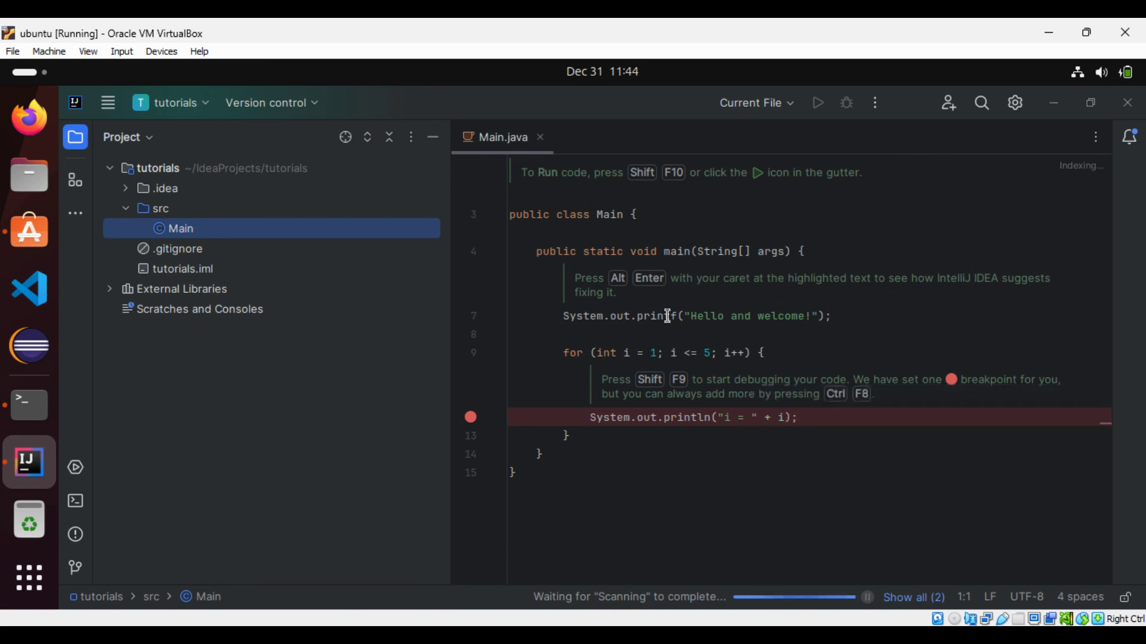
{"action": "left_click", "coordinate": [667, 316]}
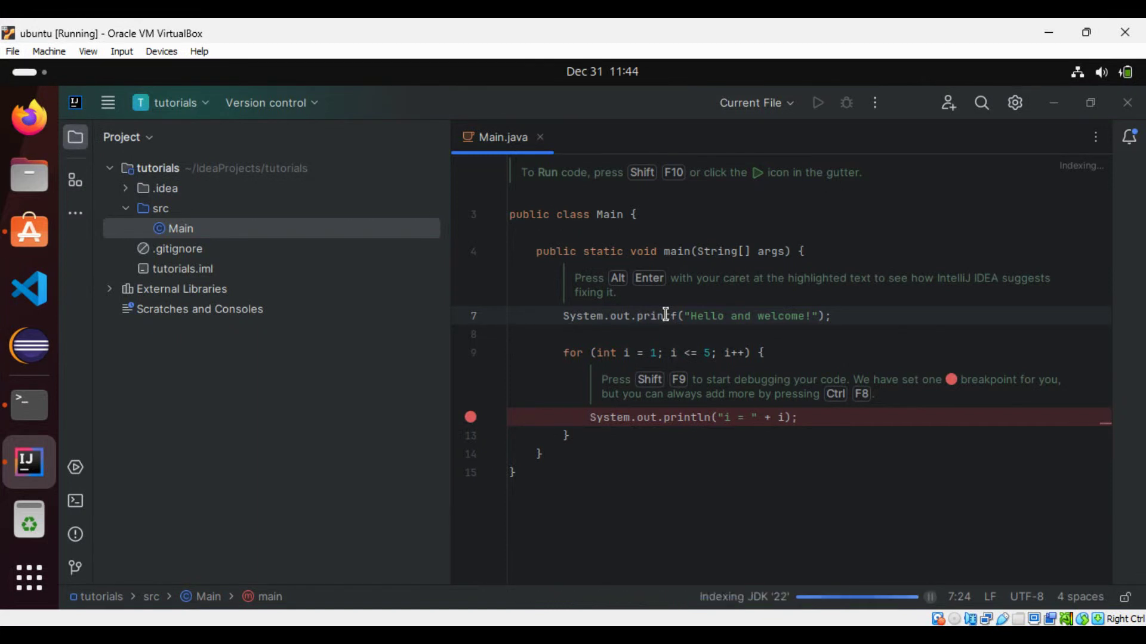
{"action": "left_click", "coordinate": [642, 442]}
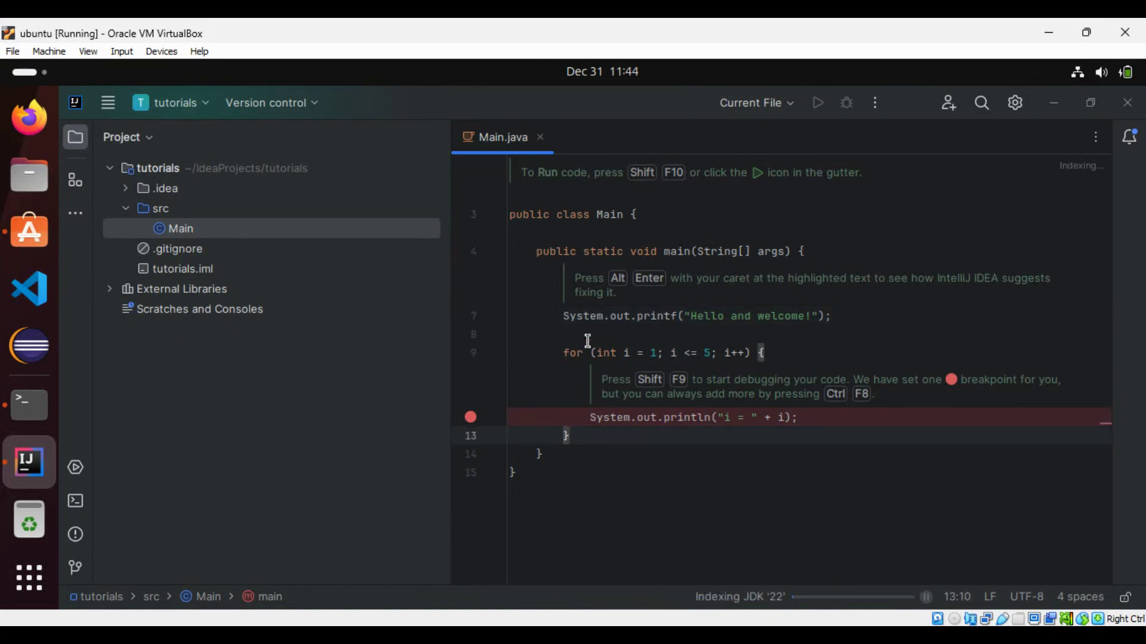
{"action": "left_click_drag", "start_coordinate": [568, 273], "coordinate": [616, 428]}
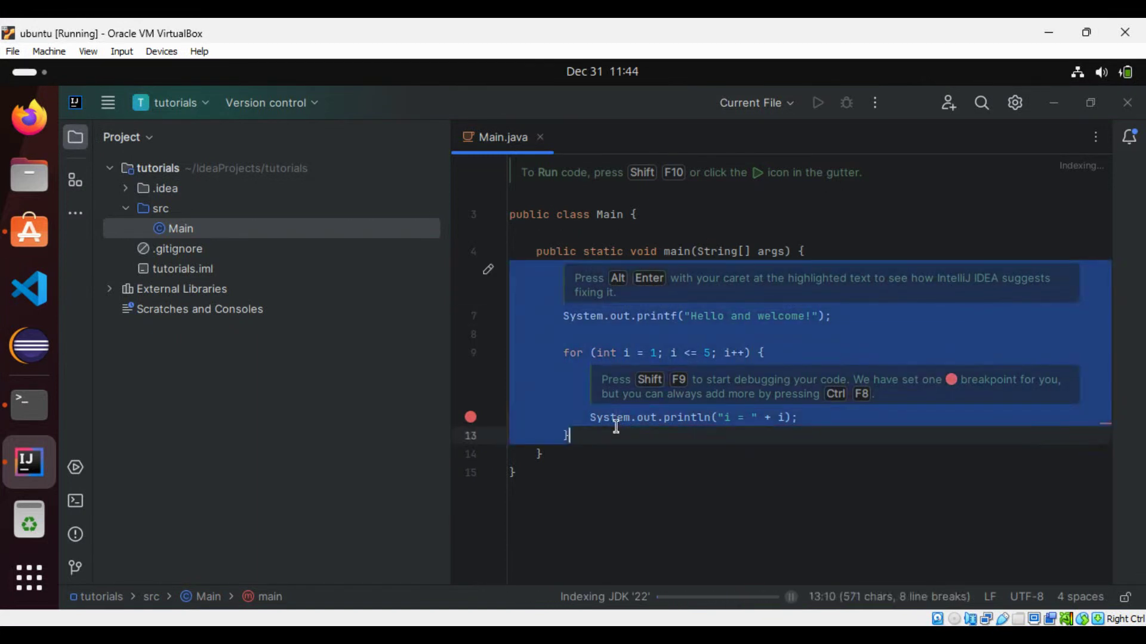
{"action": "key", "text": "BackSpace"}
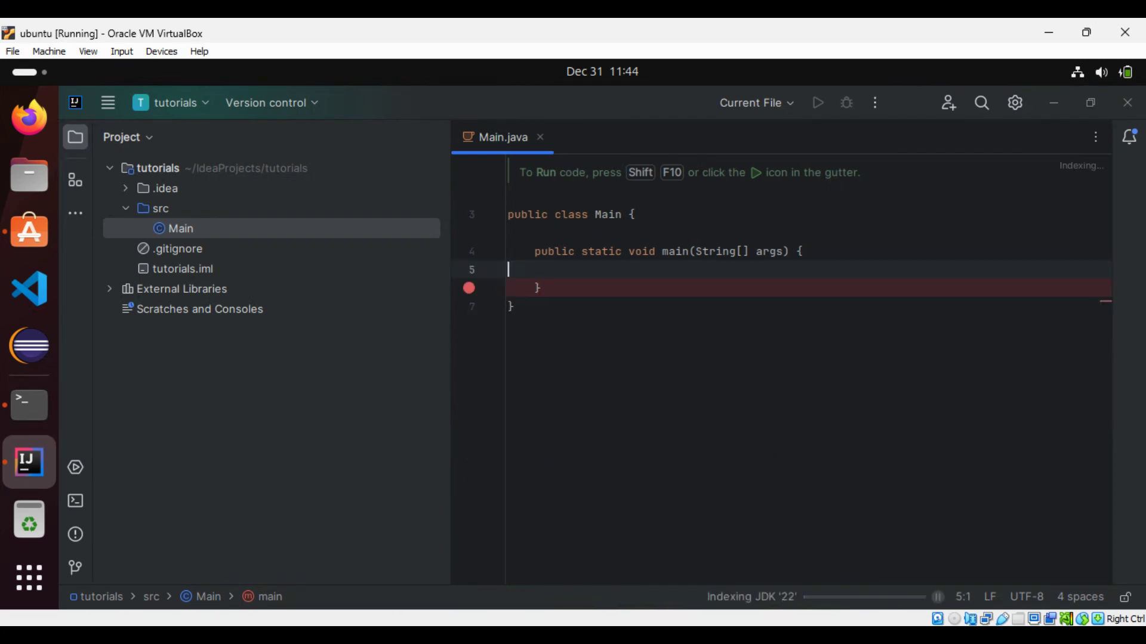
- Add System.out.println("Hello World!!!") to main via sout and remove the closing-brace breakpoint
{"action": "key", "text": "Tab"}
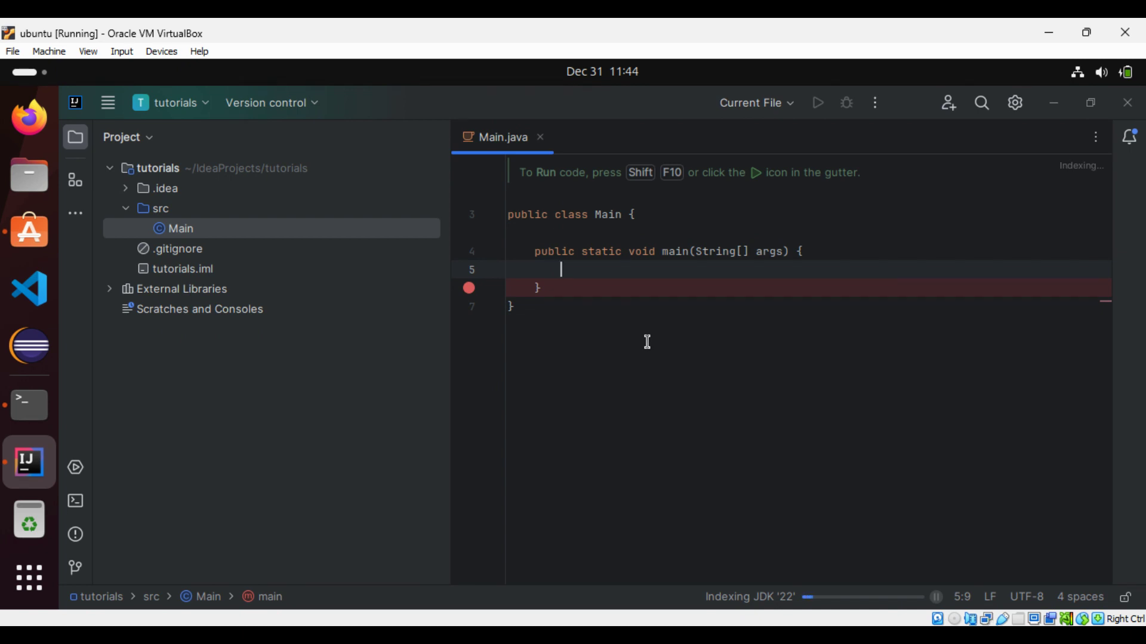
{"action": "type", "text": "sout"}
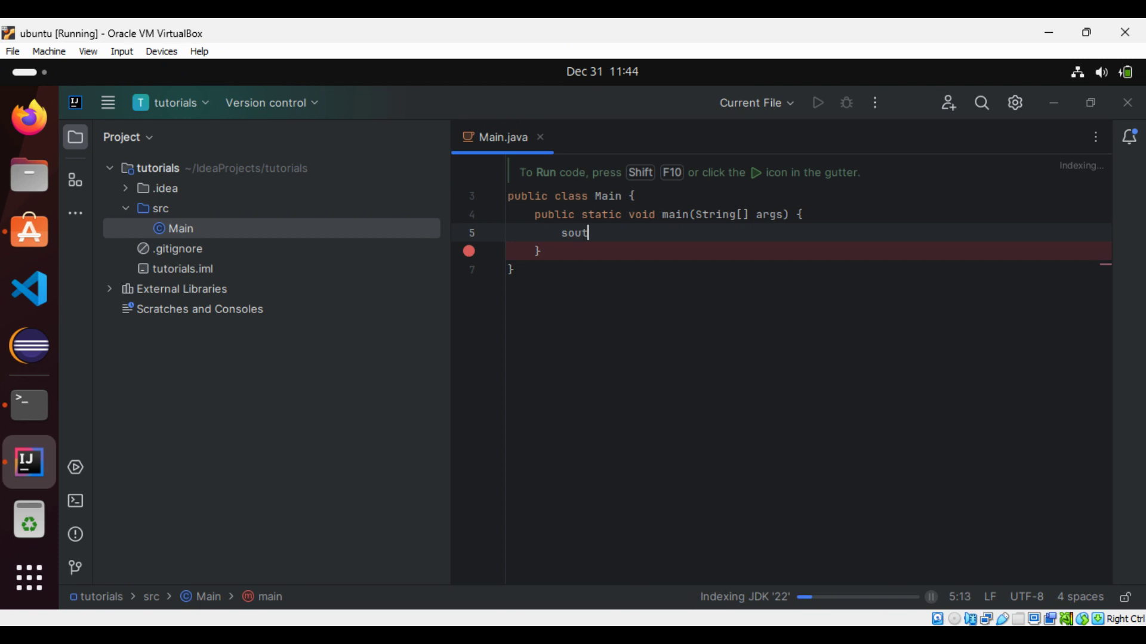
{"action": "key", "text": "Return"}
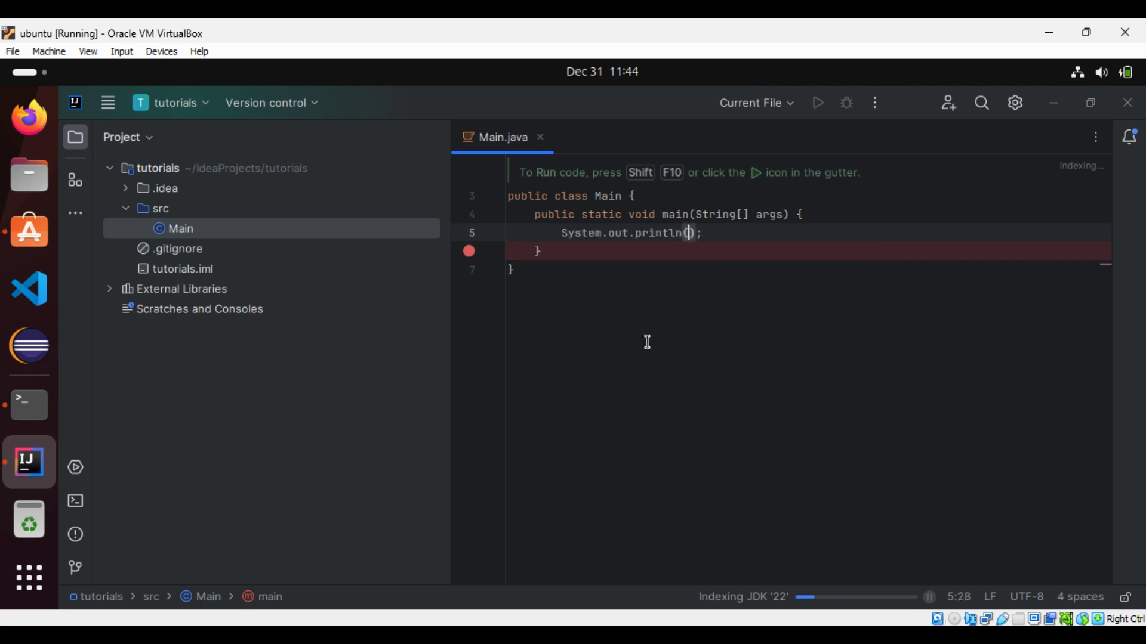
{"action": "type", "text": "\"He"}
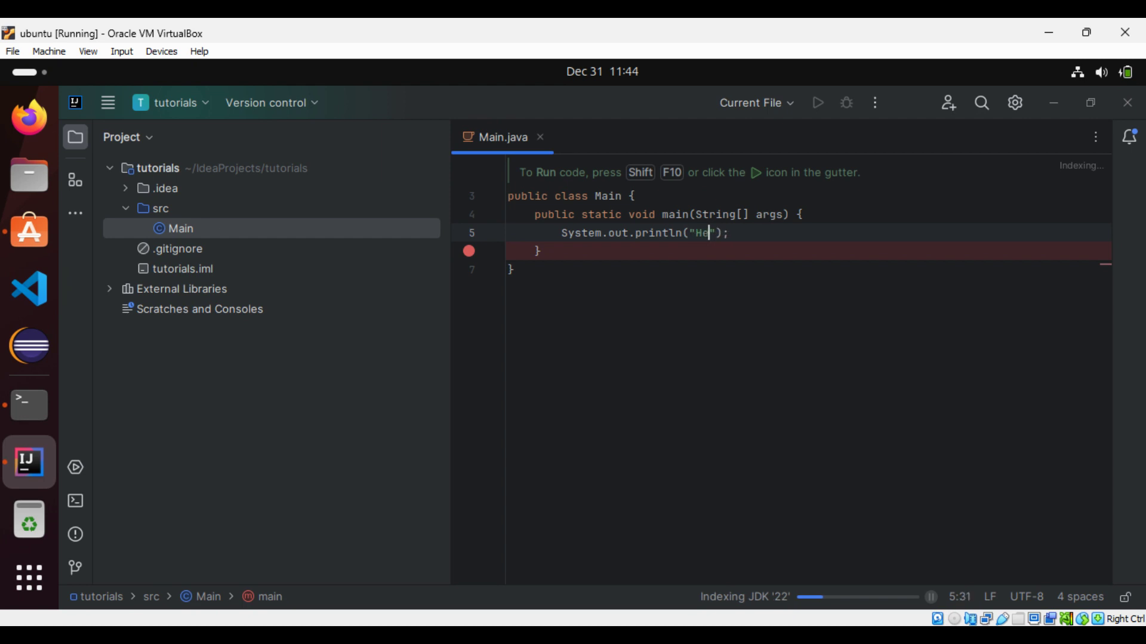
{"action": "type", "text": "llo W"}
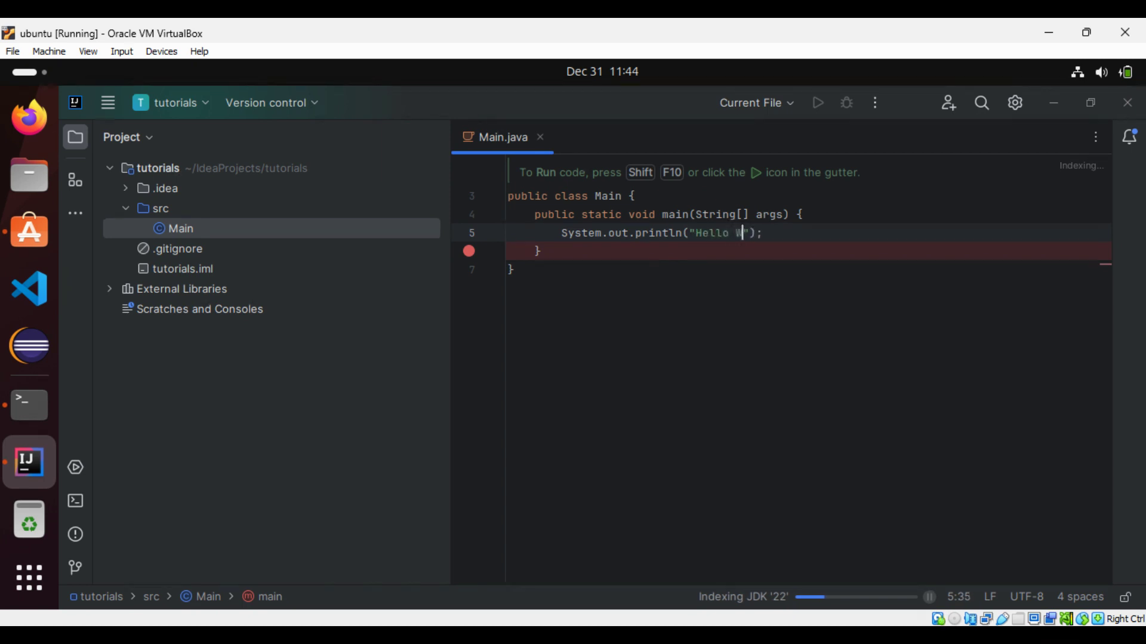
{"action": "type", "text": "orld!!!"}
{"action": "left_click", "coordinate": [469, 252]}
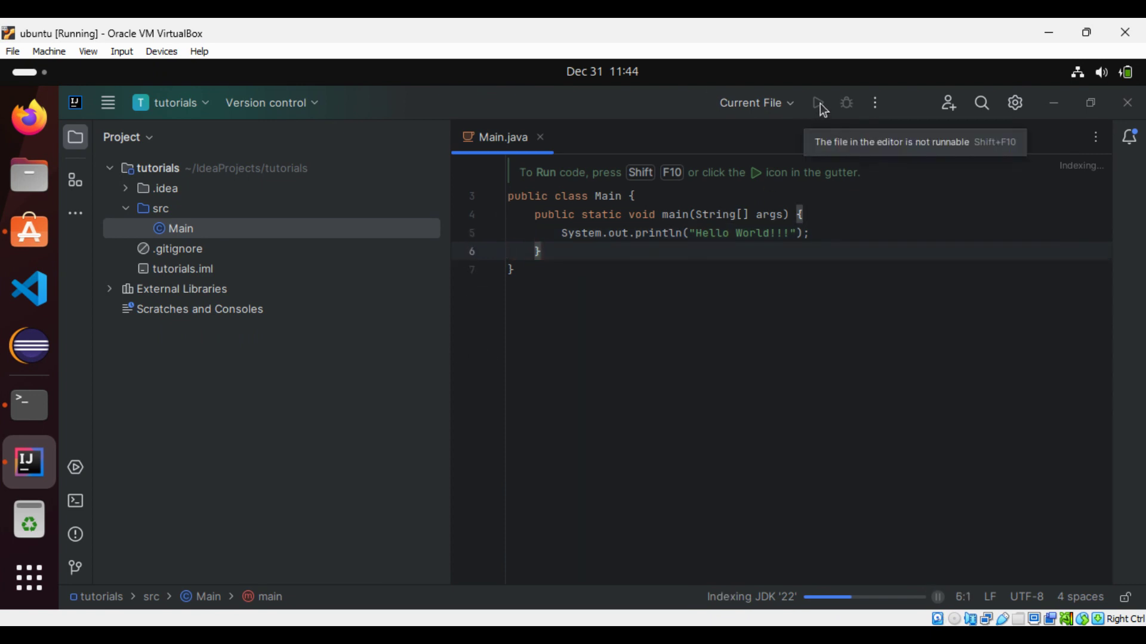
- Bring up the editor's context menu at the end of Main, then close it
{"action": "left_click", "coordinate": [754, 264]}
{"action": "right_click", "coordinate": [754, 264]}
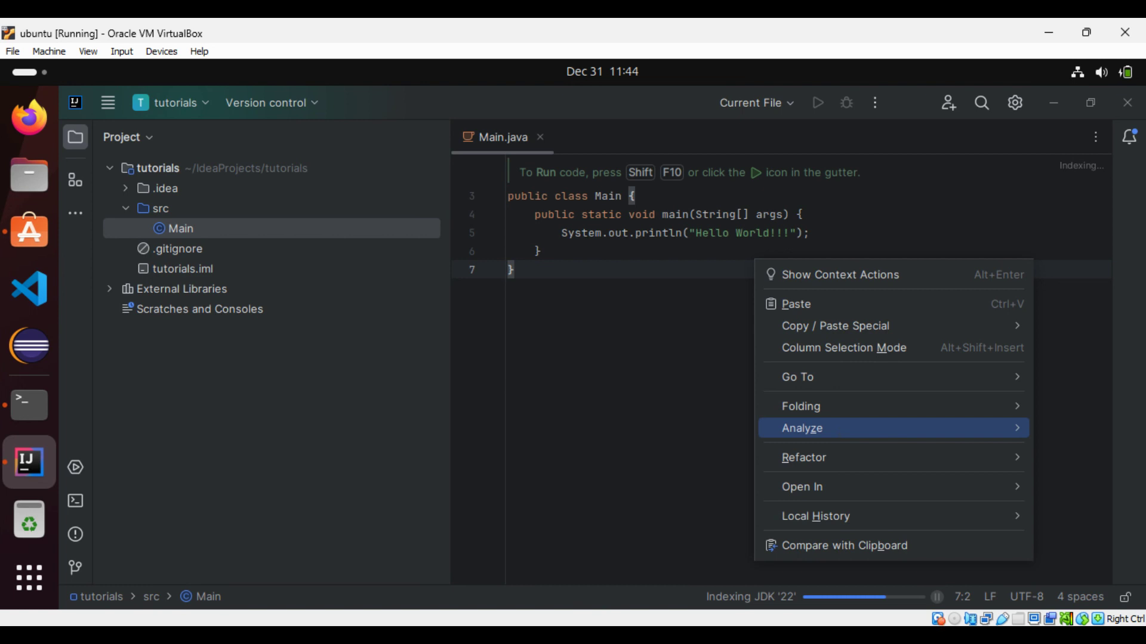
{"action": "mouse_move", "coordinate": [867, 328]}
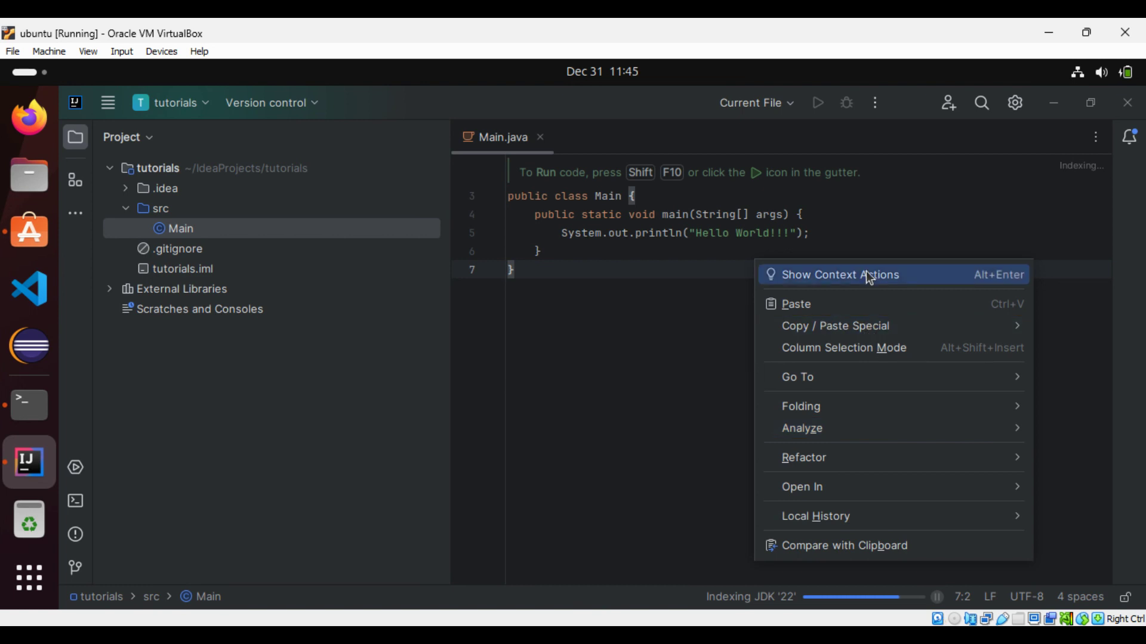
{"action": "left_click", "coordinate": [918, 216]}
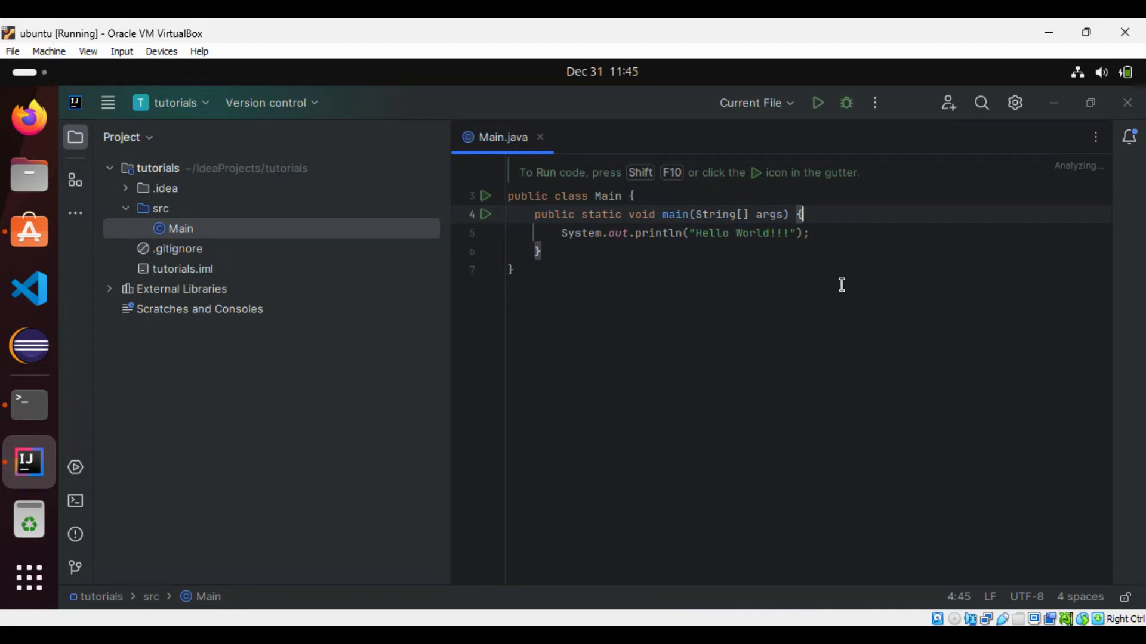
- Build and run the Main program from the toolbar Run button
{"action": "left_click", "coordinate": [490, 222]}
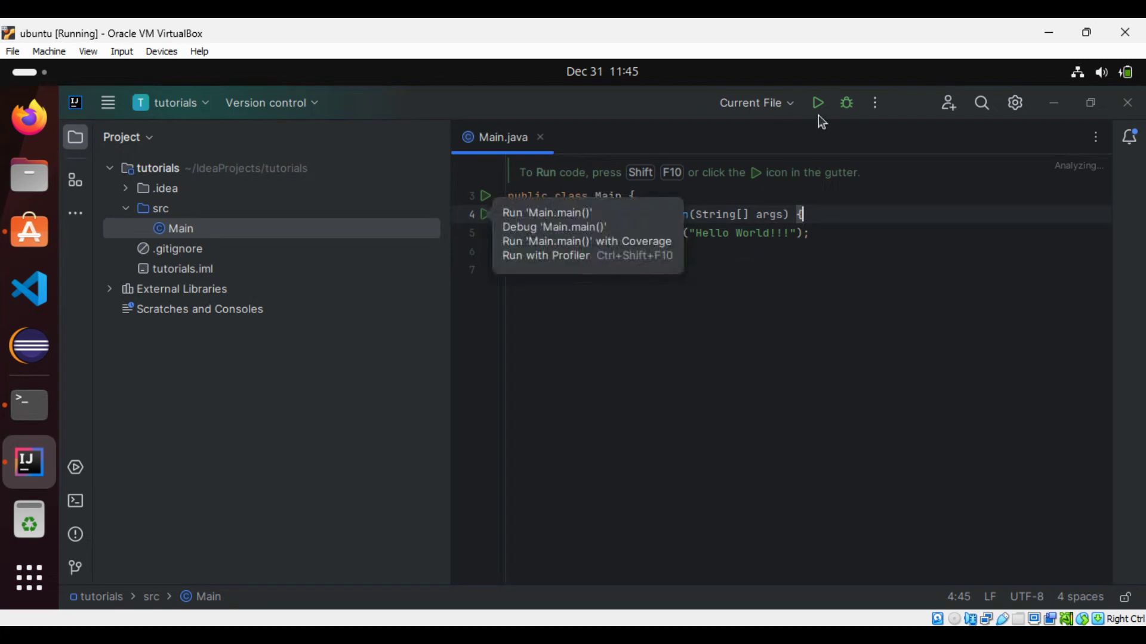
{"action": "left_click", "coordinate": [820, 108]}
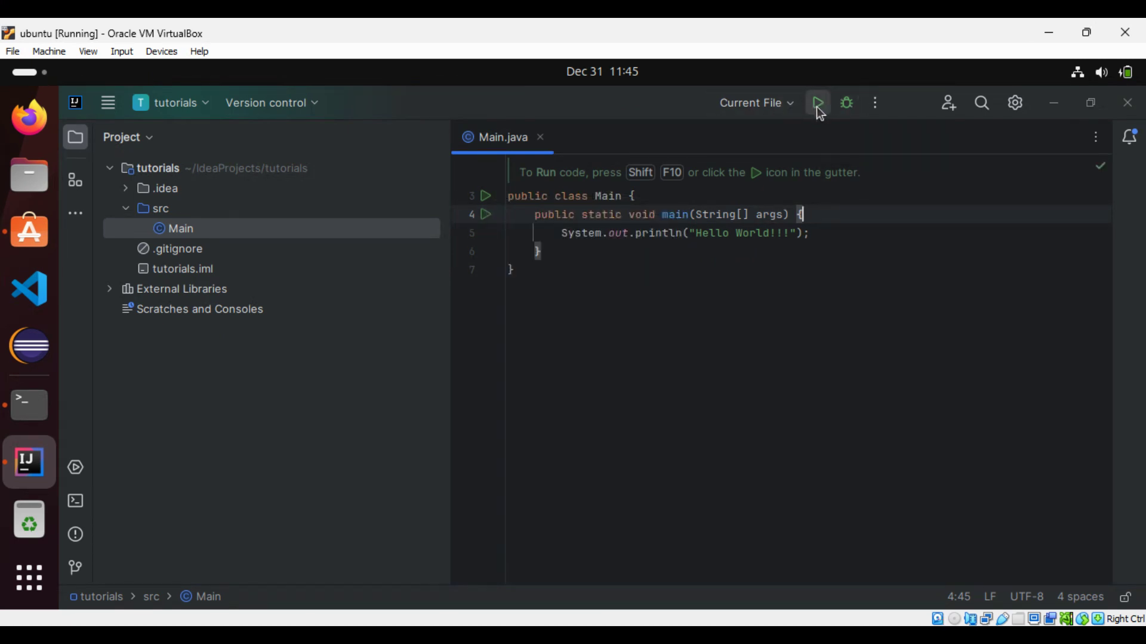
{"action": "left_click", "coordinate": [817, 108]}
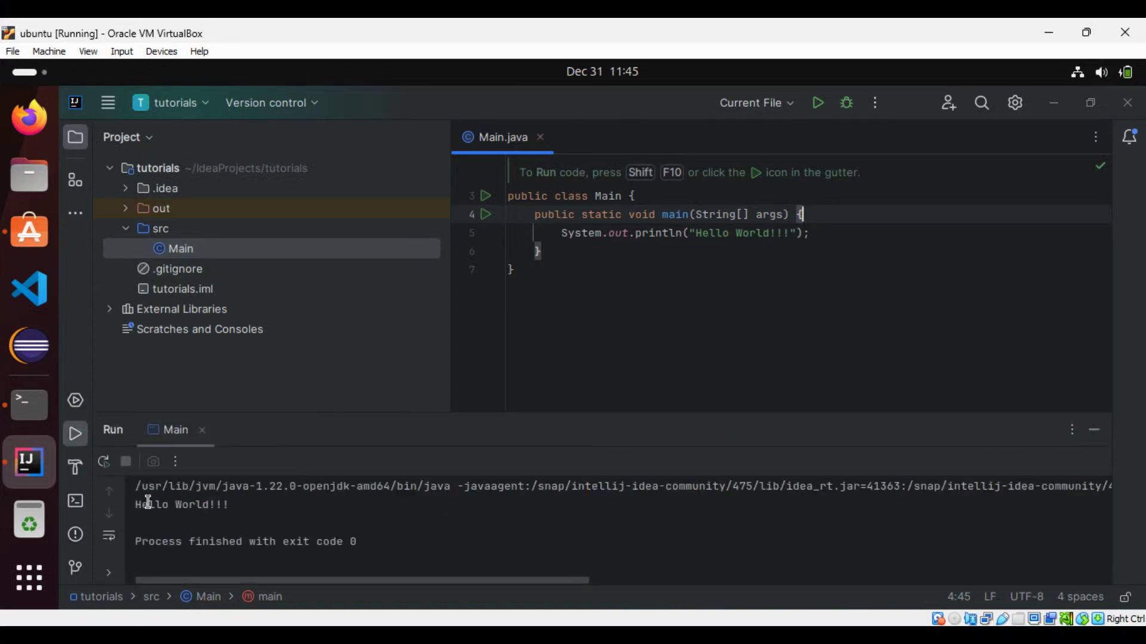
- Check the Run console output of Hello World!!!, then return focus to Main.java
{"action": "left_click", "coordinate": [148, 503]}
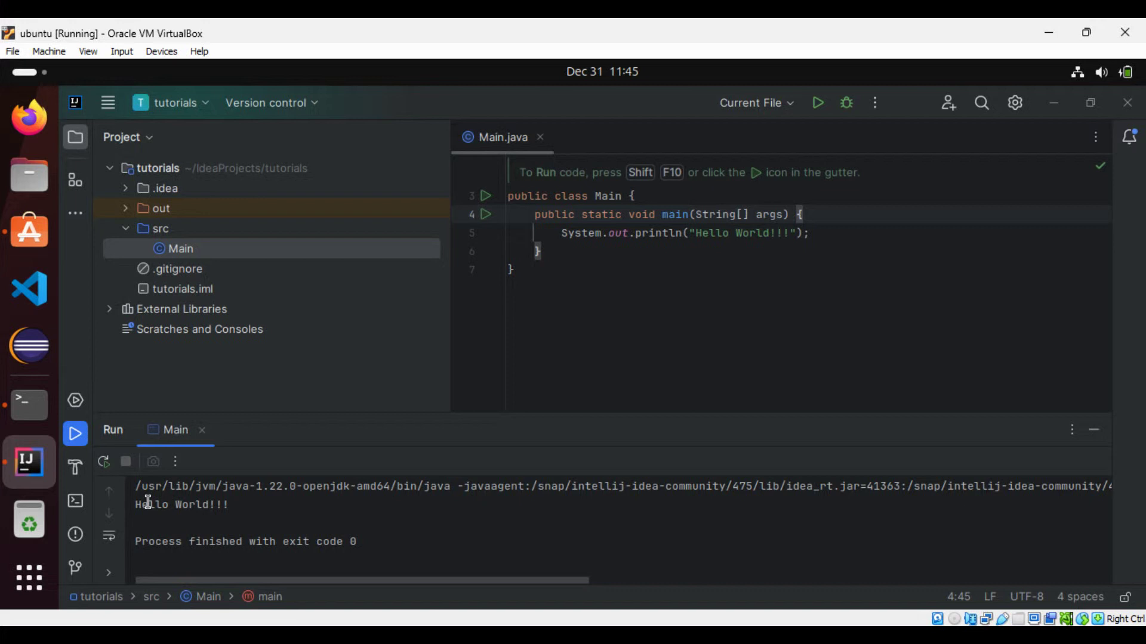
{"action": "left_click", "coordinate": [643, 327]}
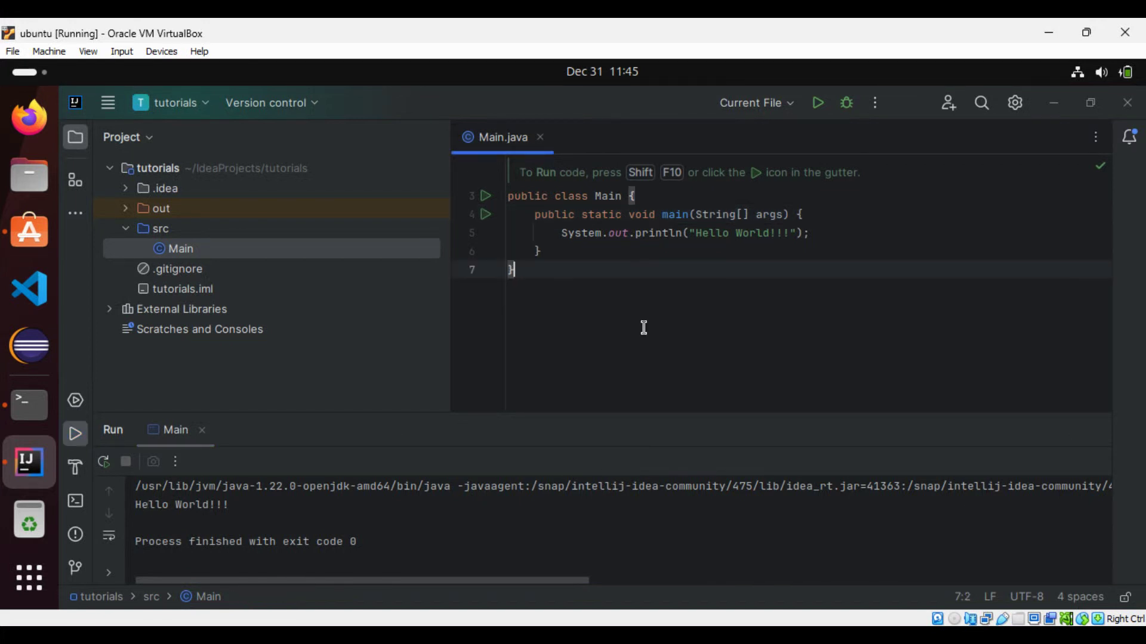